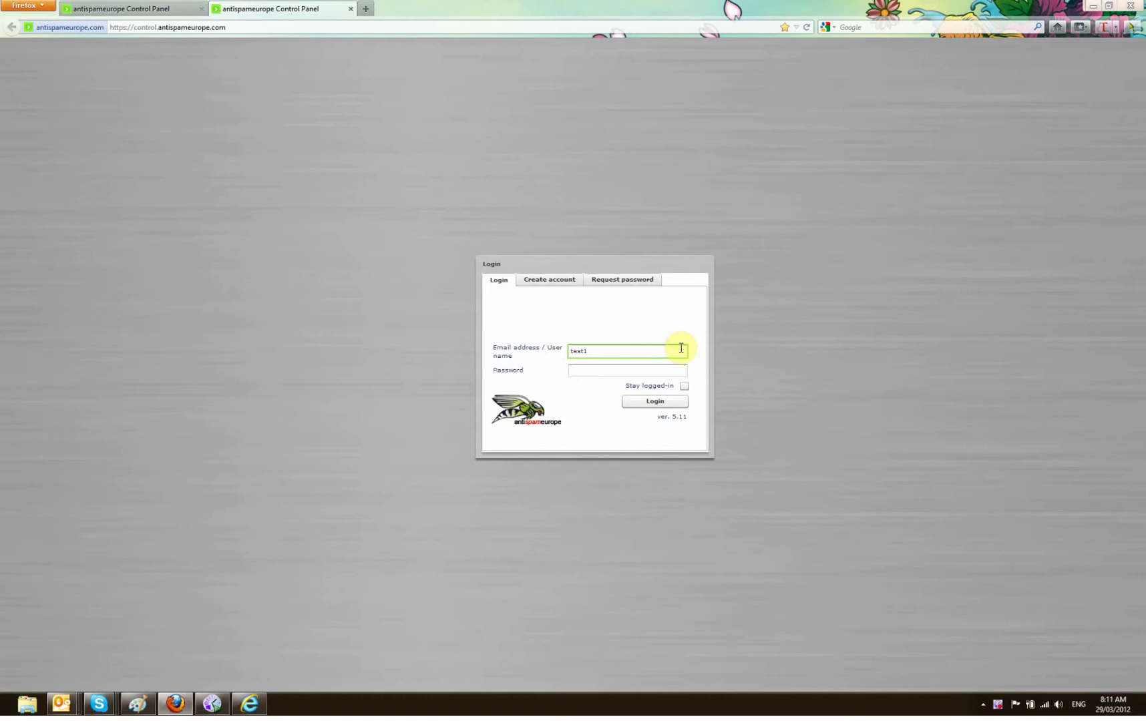
Log in to the reseller account with its username and password
{"action": "key", "text": "Tab"}
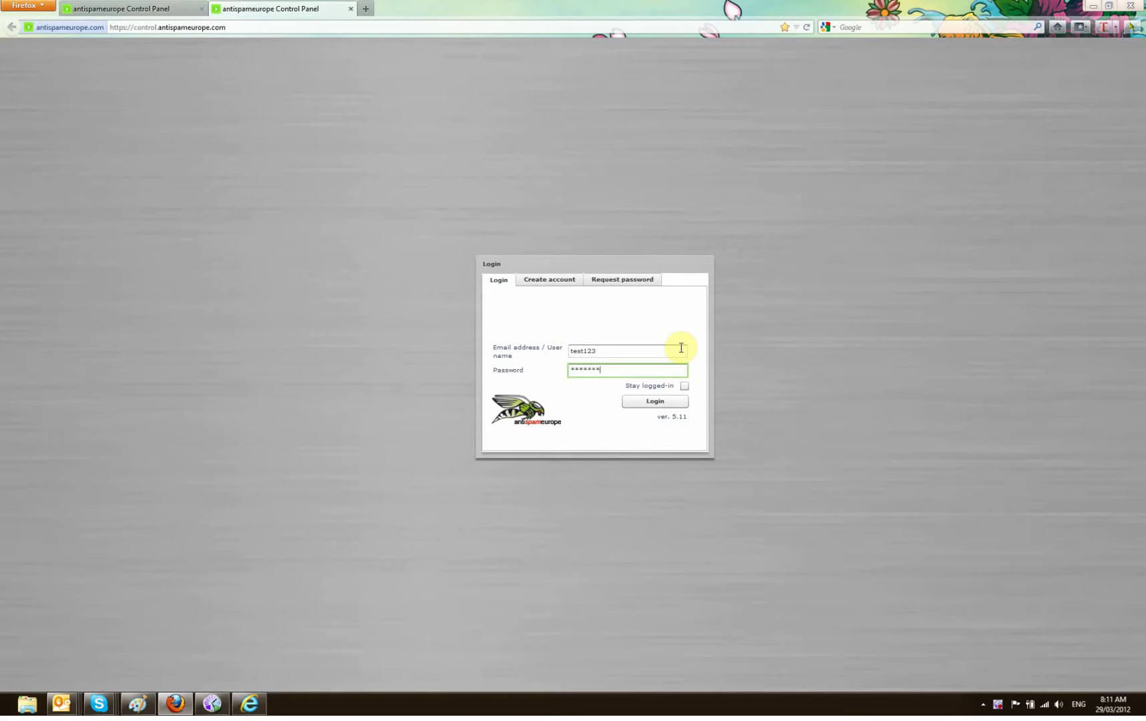
{"action": "key", "text": "Return"}
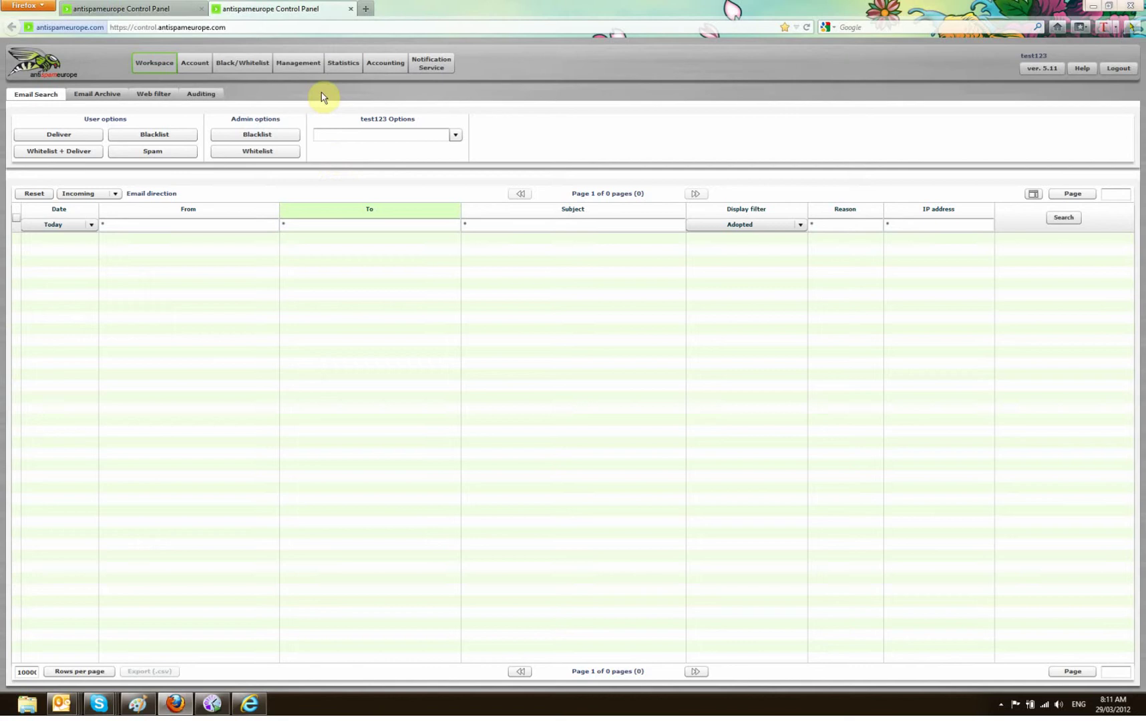
Go to Management and load the reseller account's login data
{"action": "left_click", "coordinate": [307, 64]}
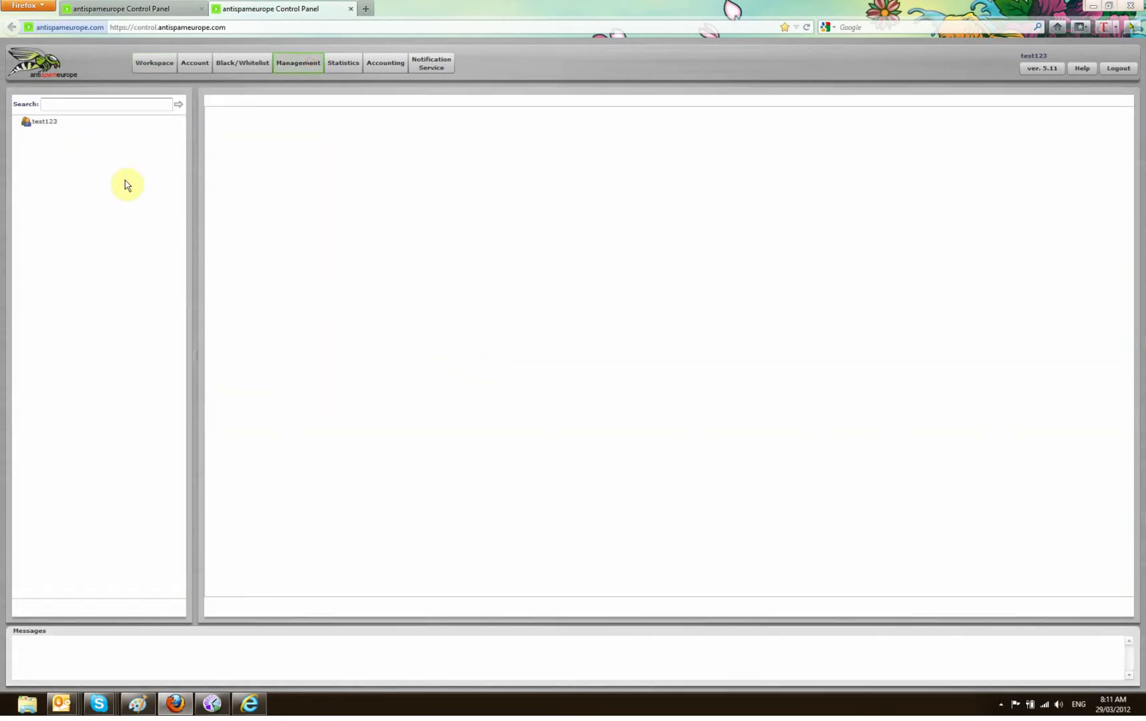
{"action": "left_click", "coordinate": [35, 124]}
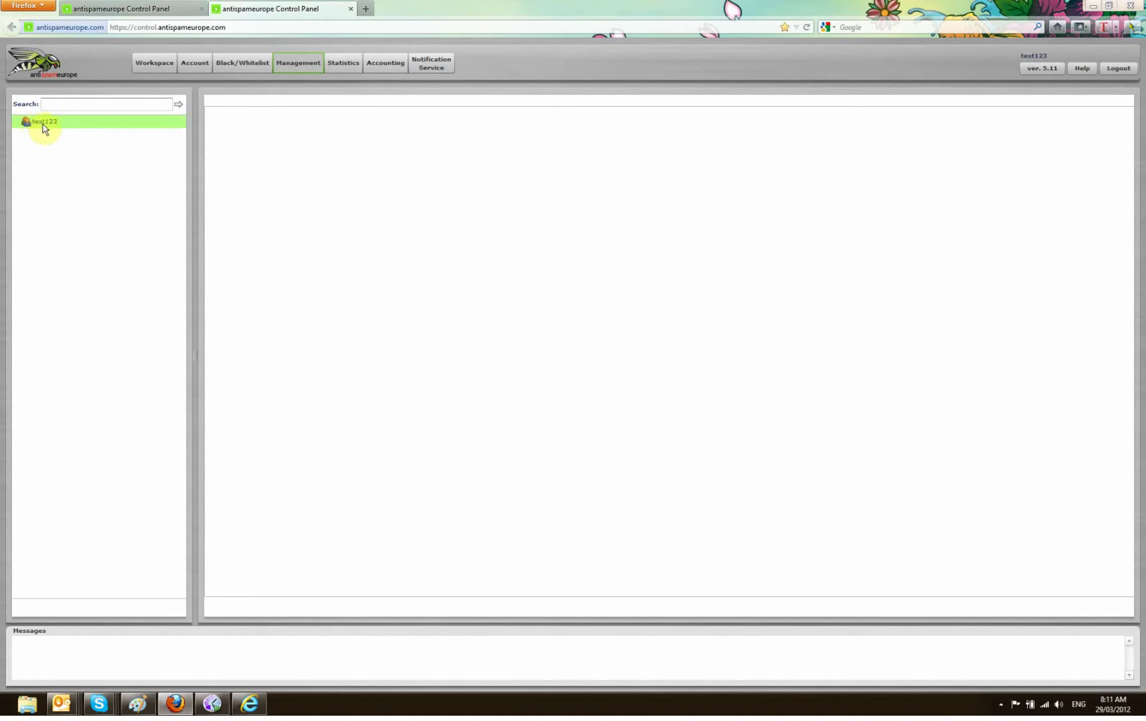
{"action": "left_click", "coordinate": [46, 126]}
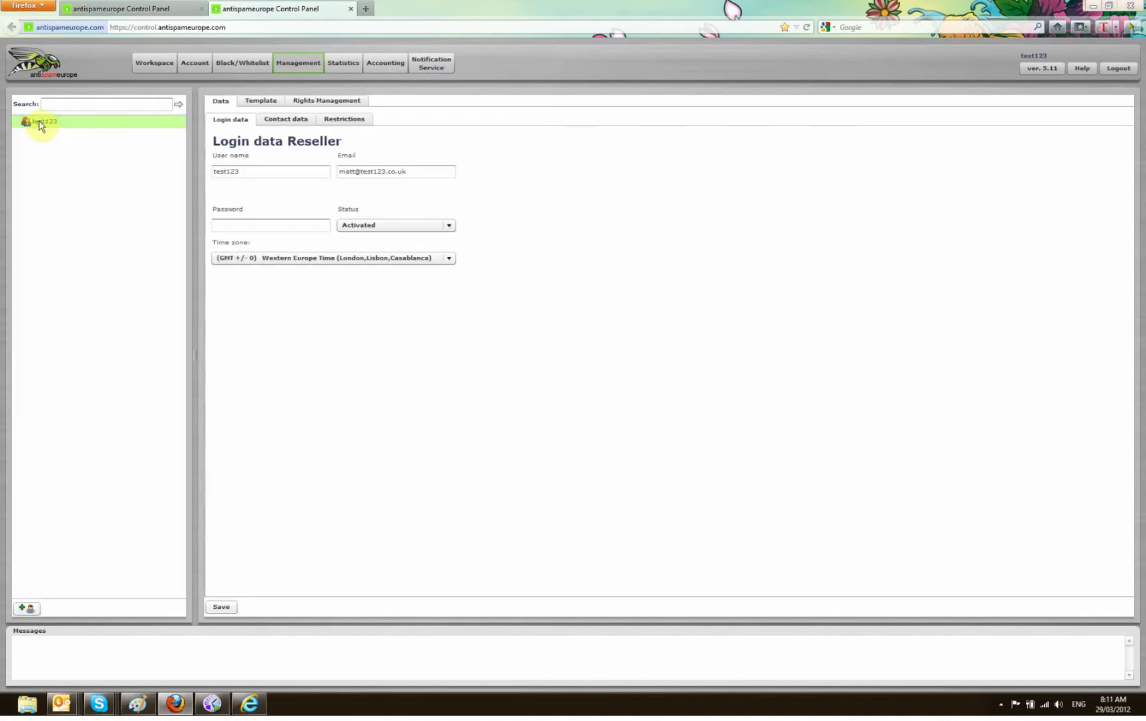
Start a new client with primary domain test123.co.uk and the client's contact e-mail
{"action": "left_click", "coordinate": [29, 610]}
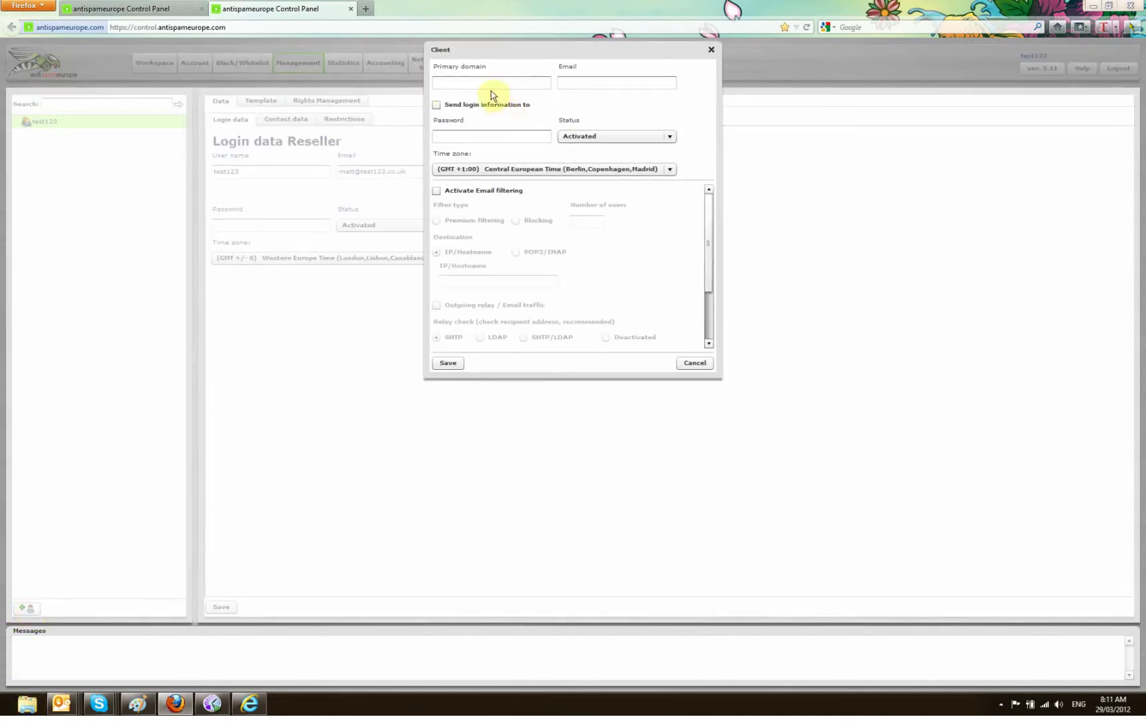
{"action": "left_click", "coordinate": [475, 82]}
{"action": "type", "text": "test123"}
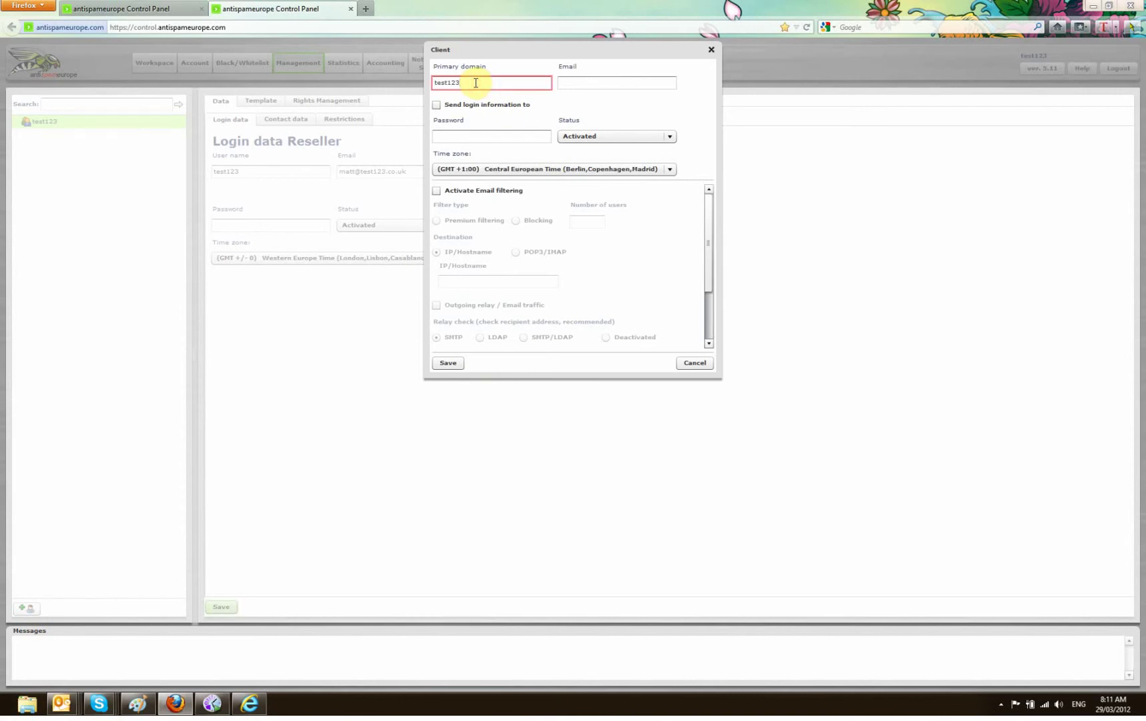
{"action": "type", "text": ".co.uk"}
{"action": "key", "text": "Tab"}
{"action": "type", "text": "test"}
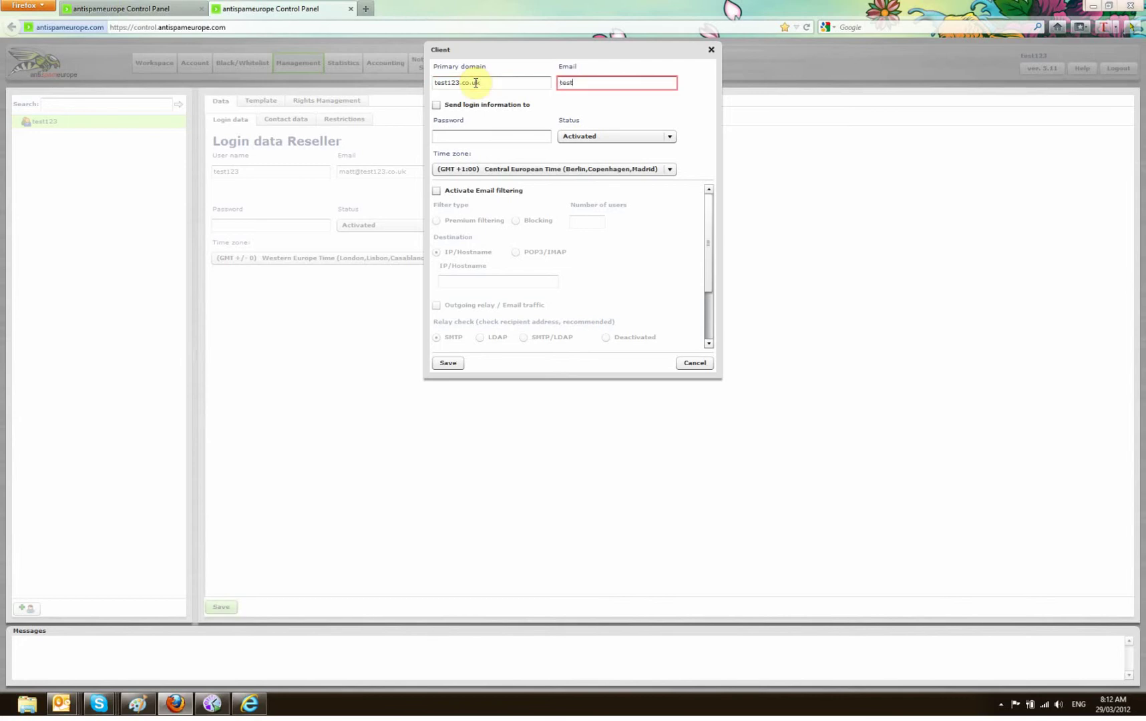
{"action": "type", "text": "@test123.co.uk"}
Set the client password, Western Europe Time (GMT +/- 0) and activate email filtering
{"action": "left_click", "coordinate": [477, 136]}
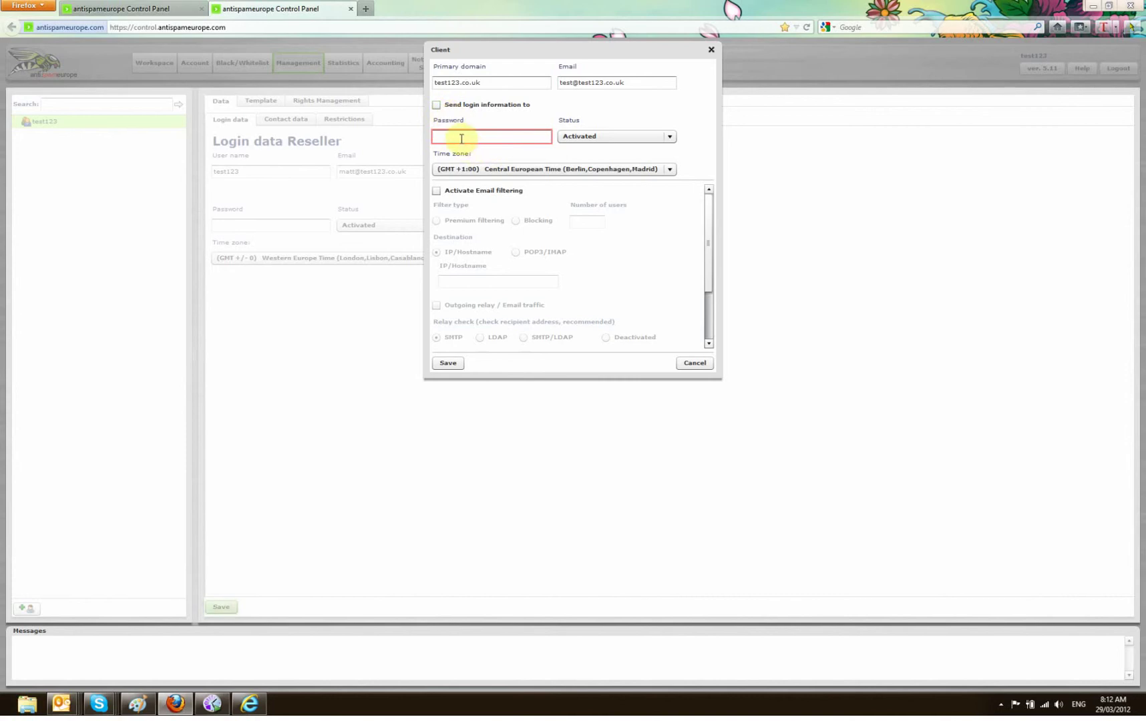
{"action": "type", "text": "***"}
{"action": "left_click", "coordinate": [531, 170]}
{"action": "left_click", "coordinate": [495, 185]}
{"action": "left_click", "coordinate": [436, 192]}
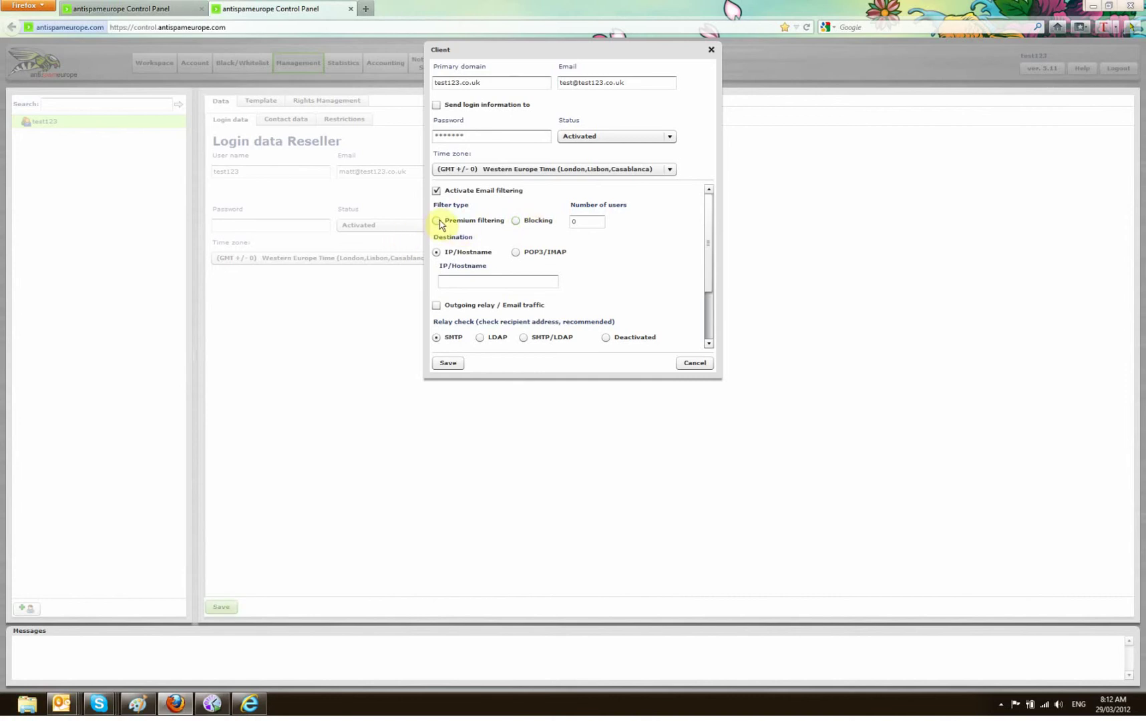
Choose Premium filtering for 10 users and enter destination IP/Hostname 1.1.1.1
{"action": "left_click", "coordinate": [437, 221]}
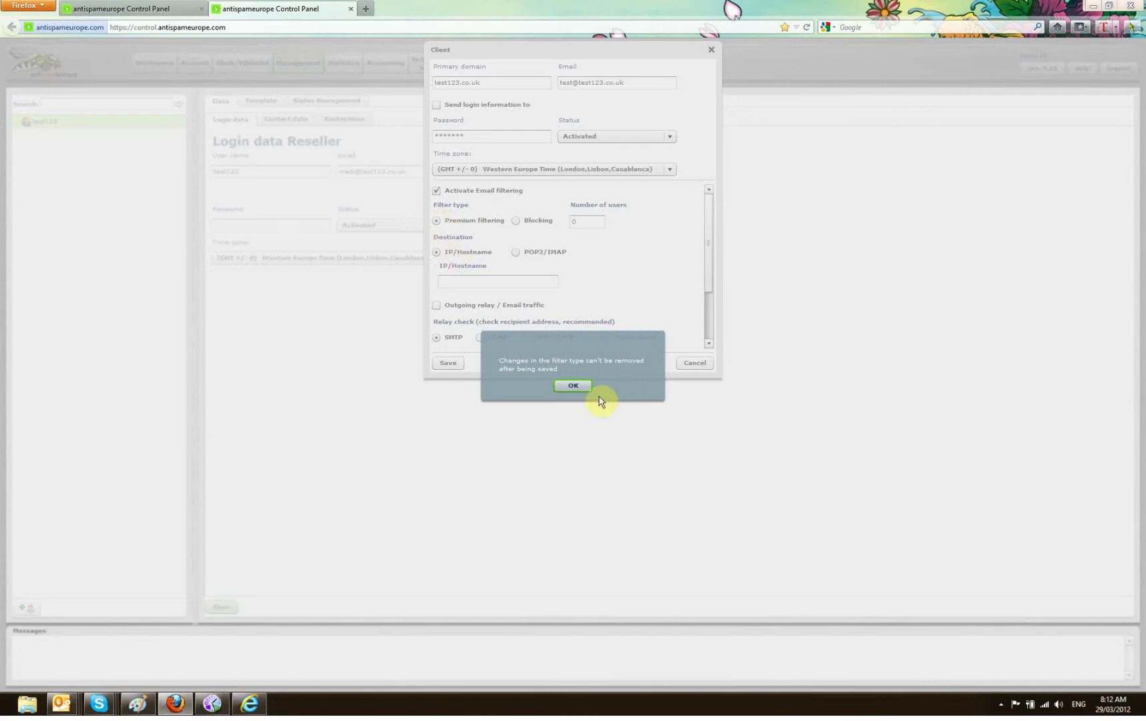
{"action": "left_click", "coordinate": [574, 386]}
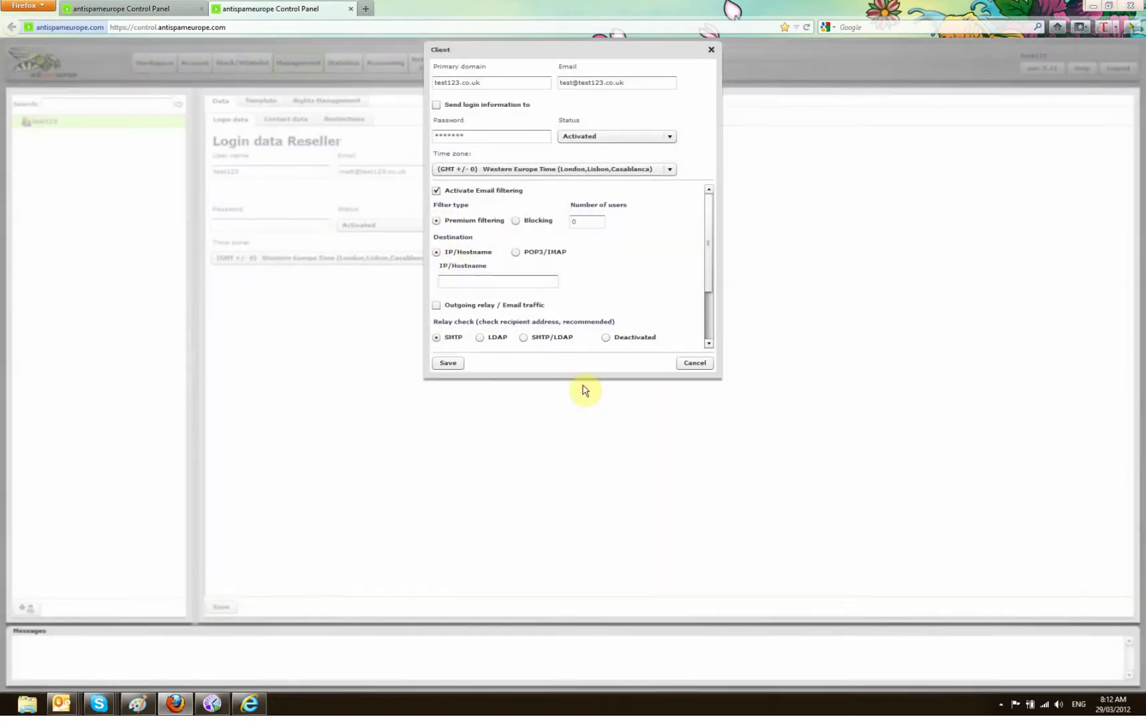
{"action": "double_click", "coordinate": [580, 222]}
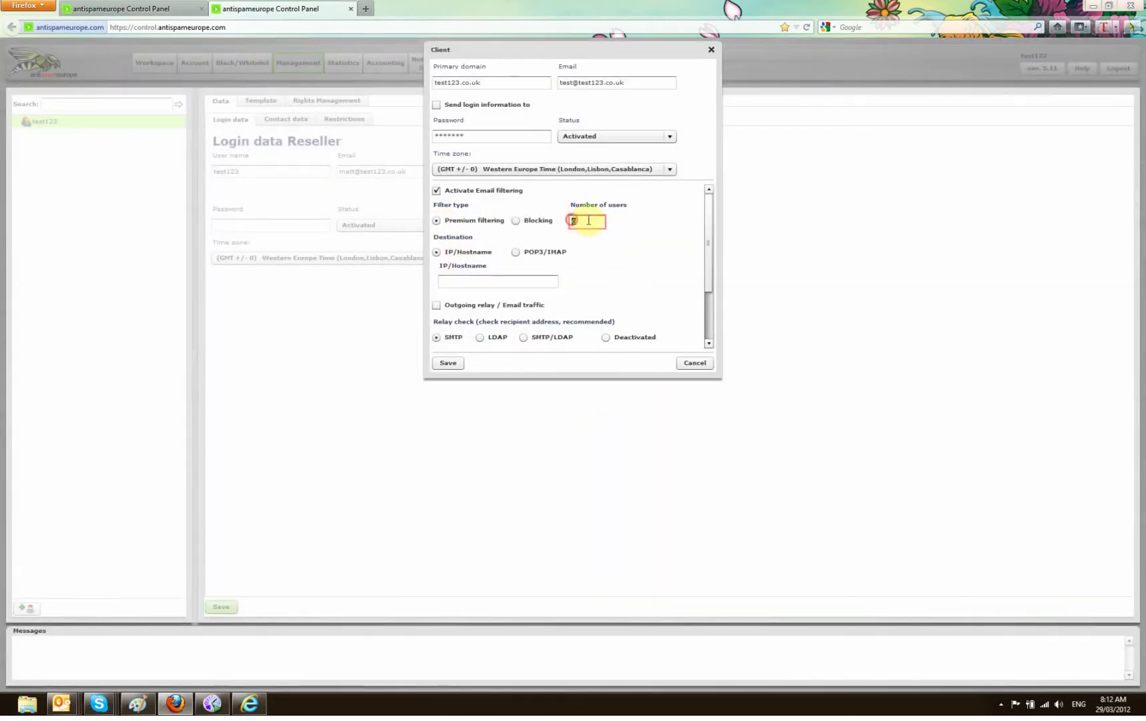
{"action": "type", "text": "10"}
{"action": "left_click", "coordinate": [475, 279]}
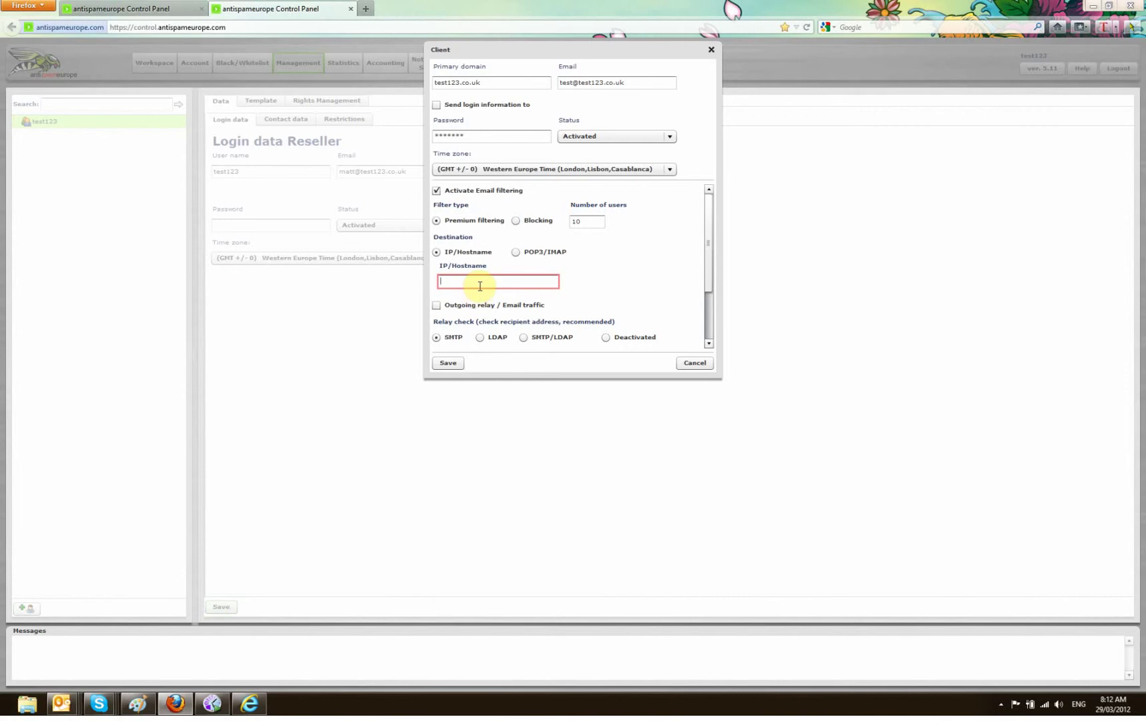
{"action": "type", "text": "1.1.1.1"}
Enable outgoing relay through 1.1.1.1 and tick advanced routing
{"action": "left_click_drag", "start_coordinate": [714, 235], "coordinate": [717, 294]}
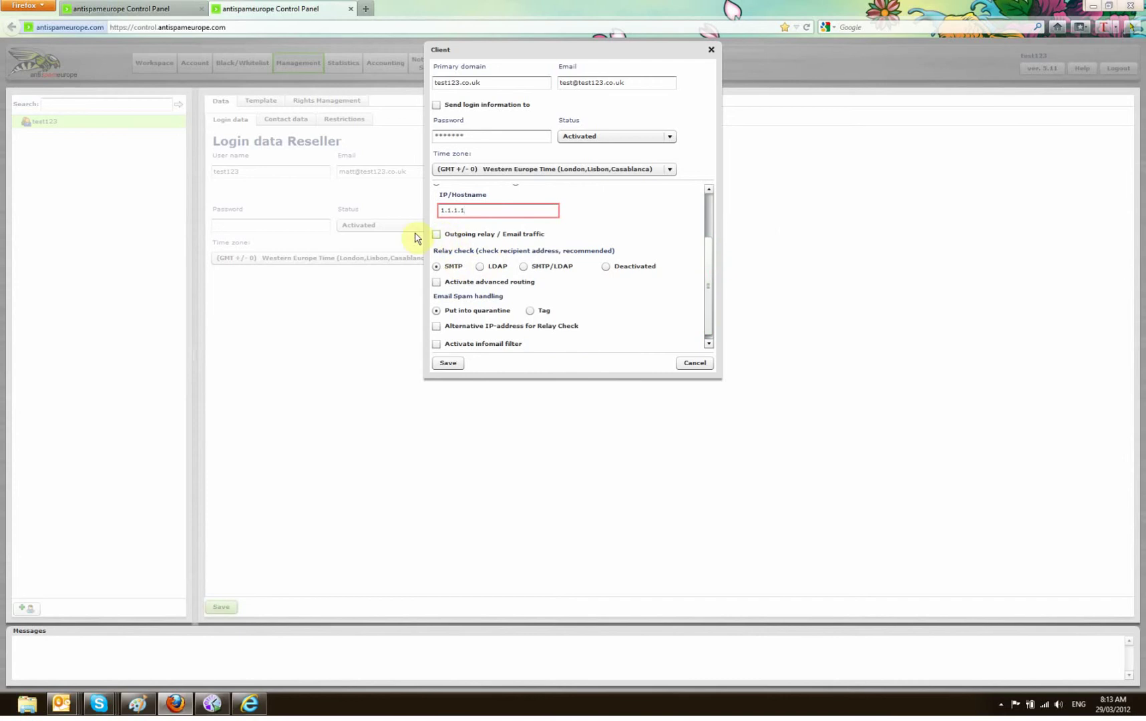
{"action": "left_click", "coordinate": [437, 235]}
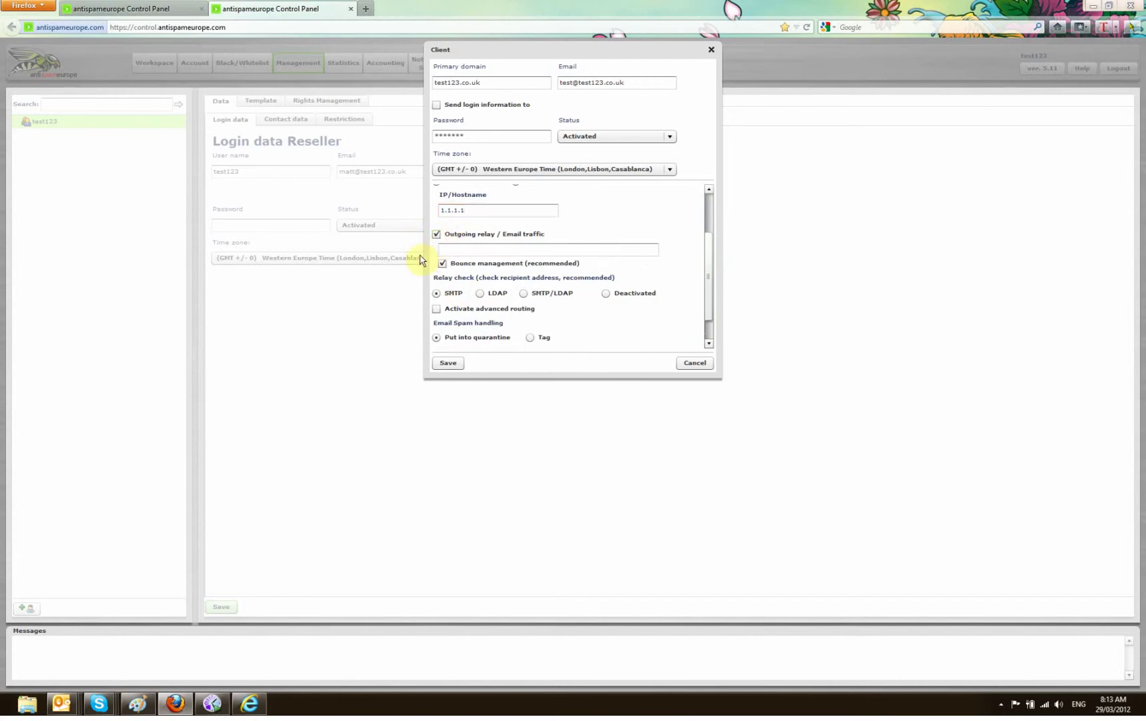
{"action": "left_click", "coordinate": [468, 247]}
{"action": "type", "text": "1.1.1.1"}
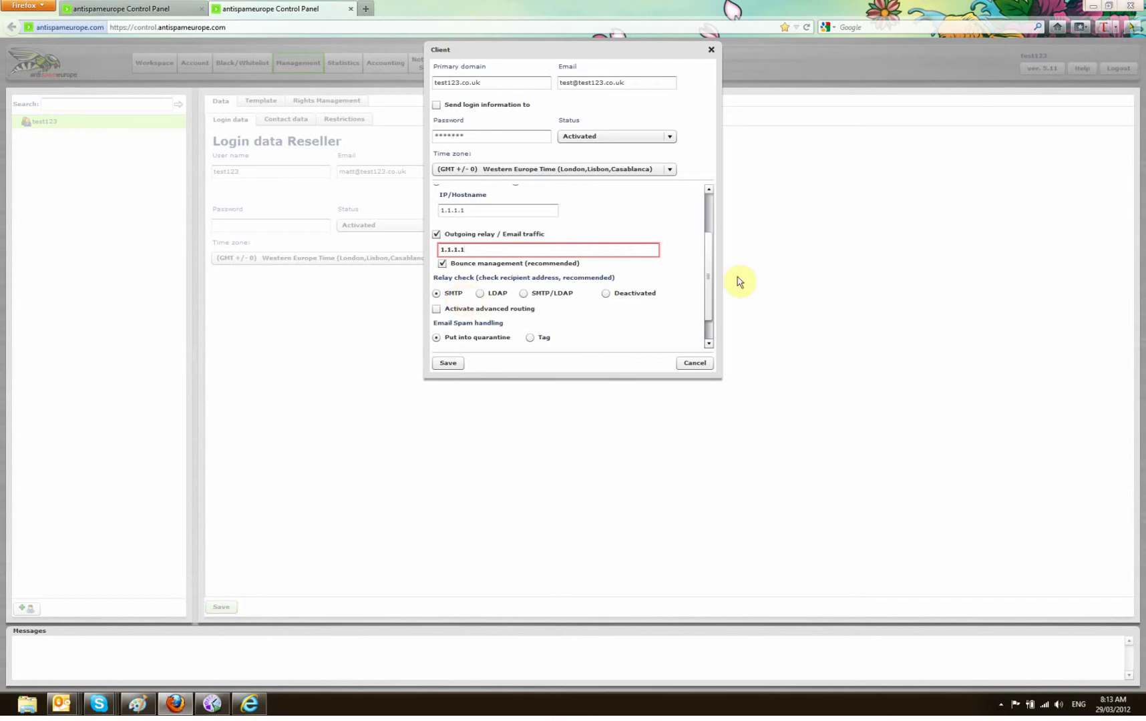
{"action": "left_click_drag", "start_coordinate": [707, 255], "coordinate": [706, 289]}
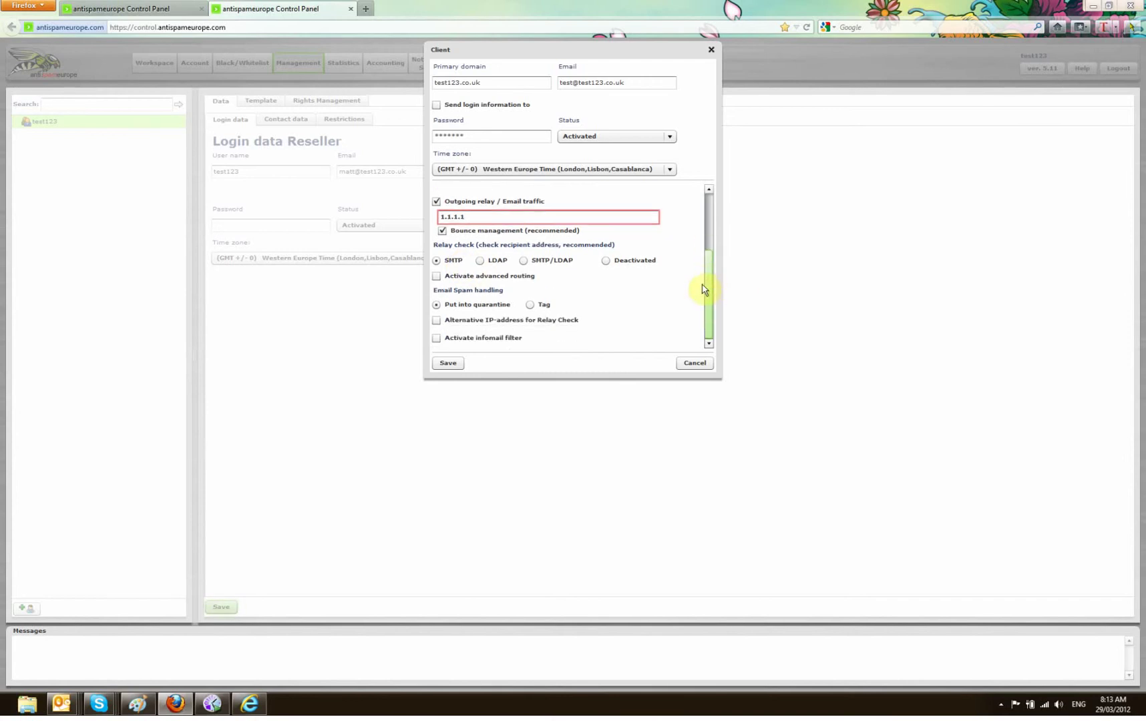
{"action": "left_click", "coordinate": [436, 276]}
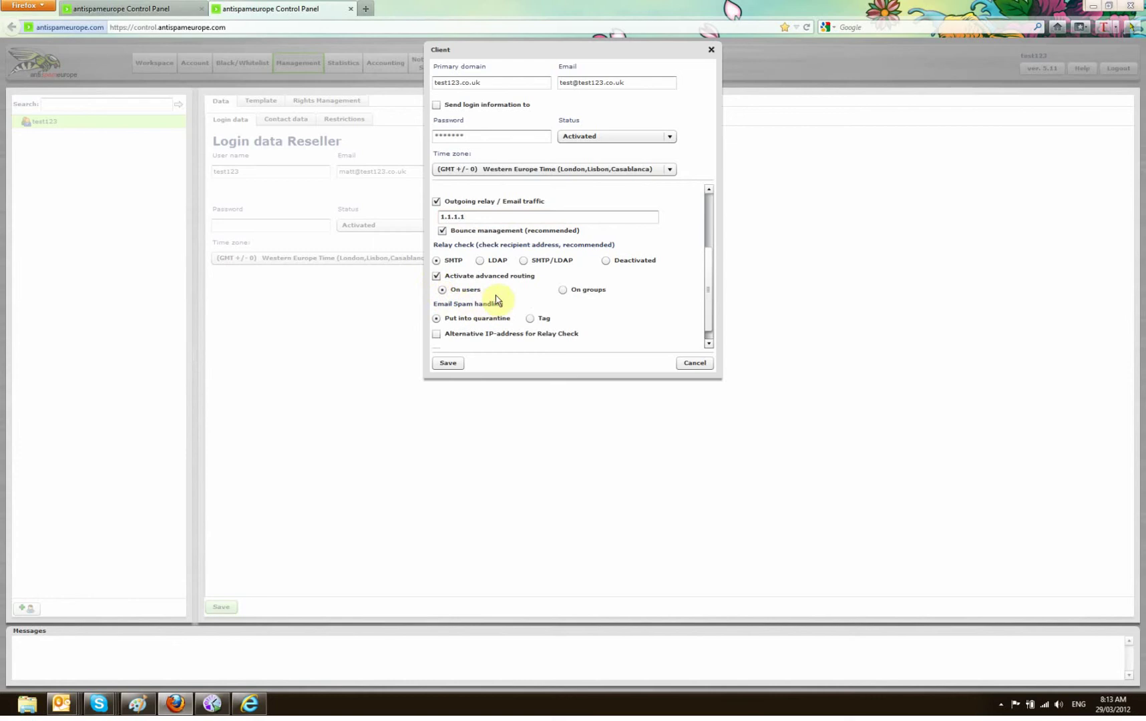
Untick advanced routing, enable the infomail filter and activate infomail for all users
{"action": "left_click", "coordinate": [438, 276]}
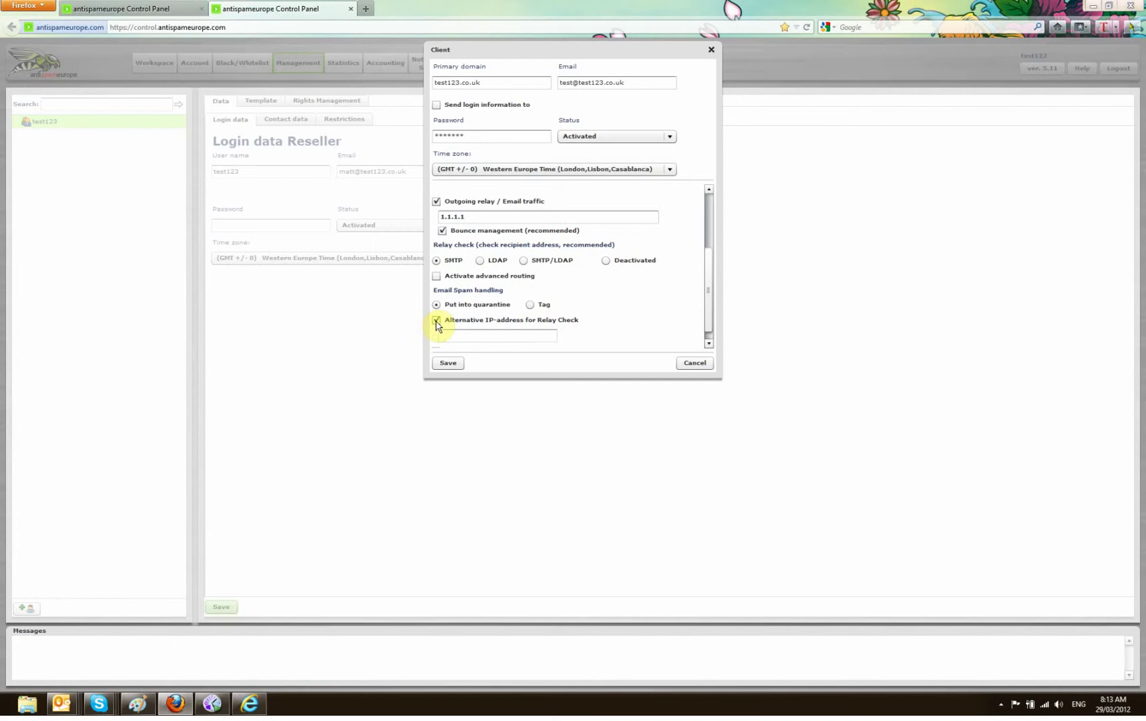
{"action": "left_click", "coordinate": [437, 338]}
{"action": "scroll", "coordinate": [706, 302], "scroll_direction": "down", "scroll_amount": 1}
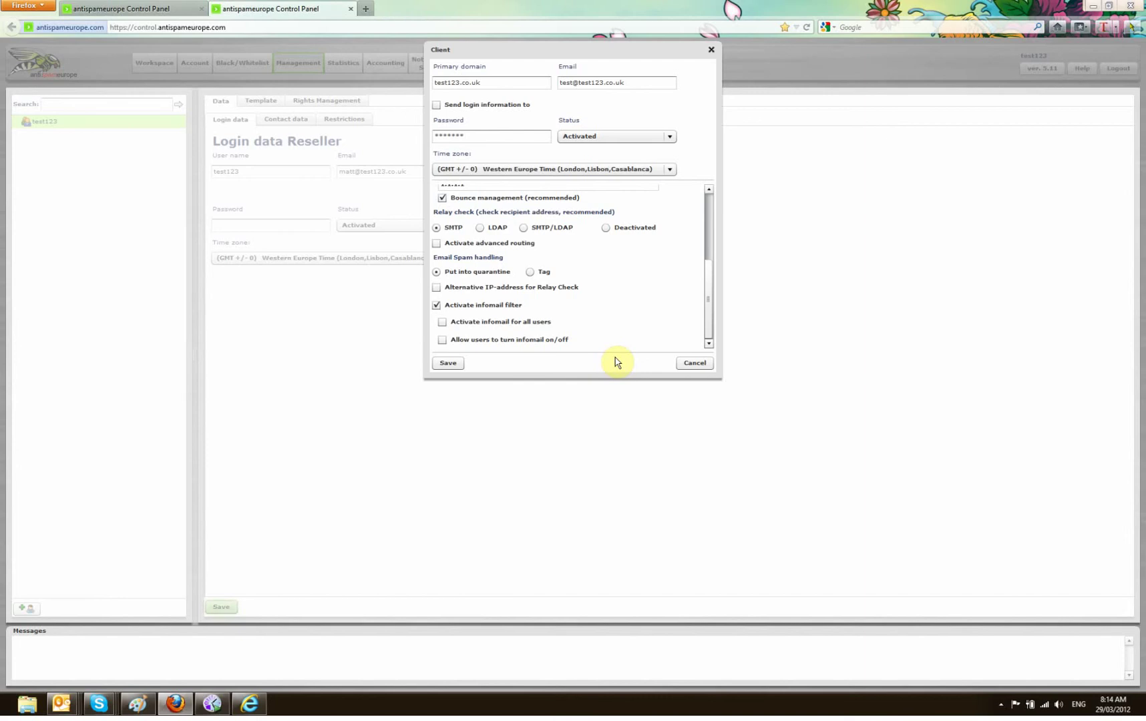
{"action": "left_click", "coordinate": [442, 322]}
Let users toggle infomail, save the client, then open its domain test123.co.uk
{"action": "left_click", "coordinate": [444, 341]}
{"action": "left_click", "coordinate": [448, 362]}
{"action": "left_click", "coordinate": [17, 121]}
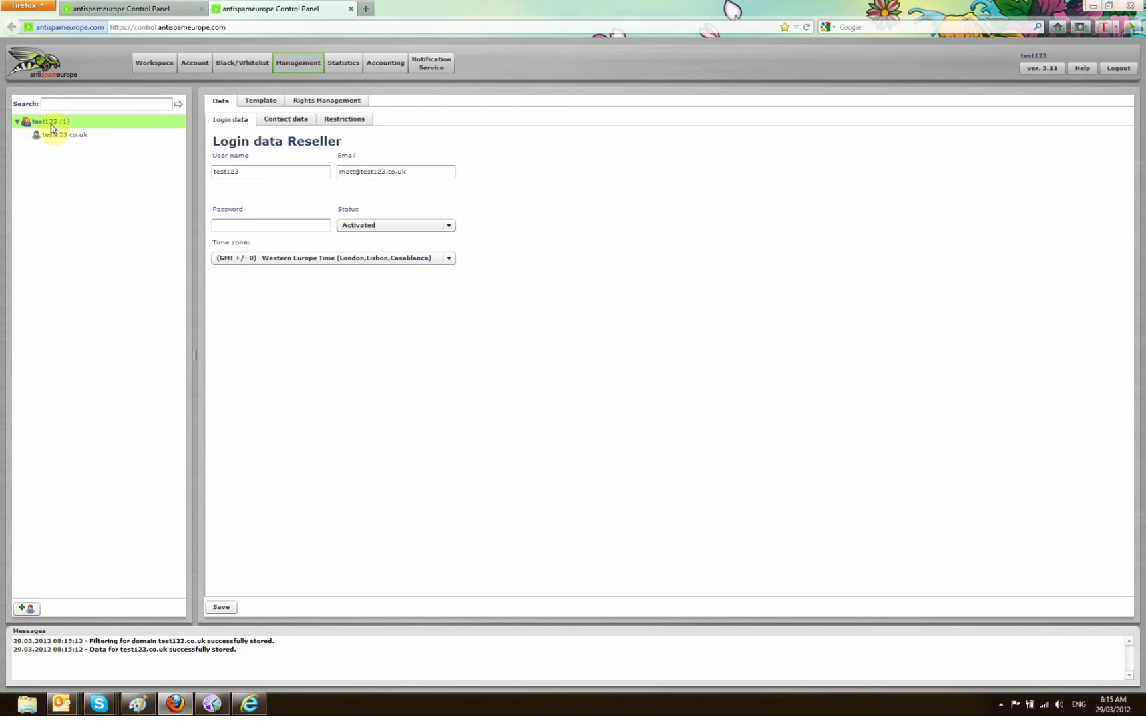
{"action": "left_click", "coordinate": [56, 136]}
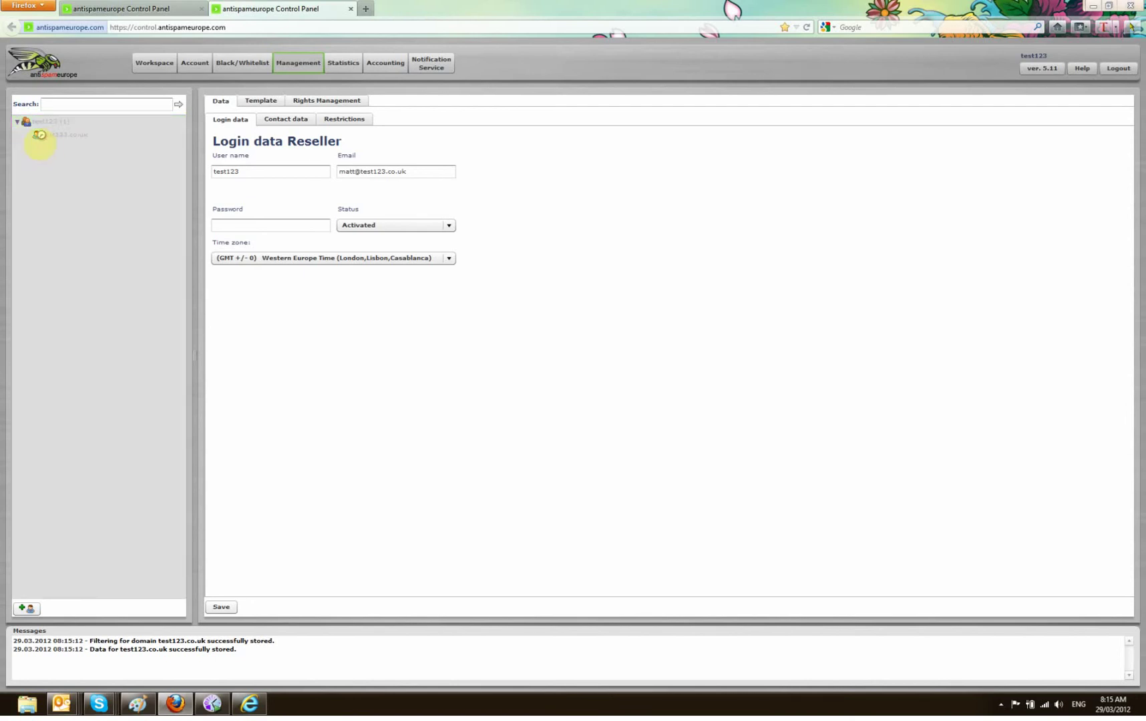
{"action": "left_click", "coordinate": [27, 135]}
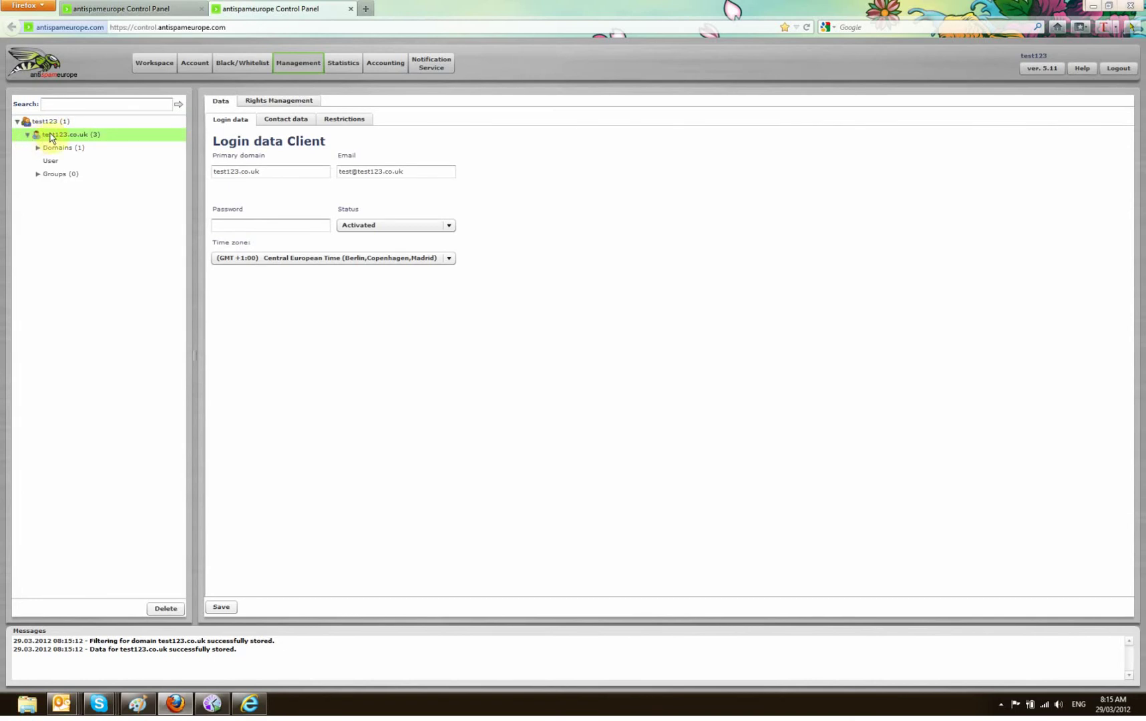
{"action": "left_click", "coordinate": [38, 148]}
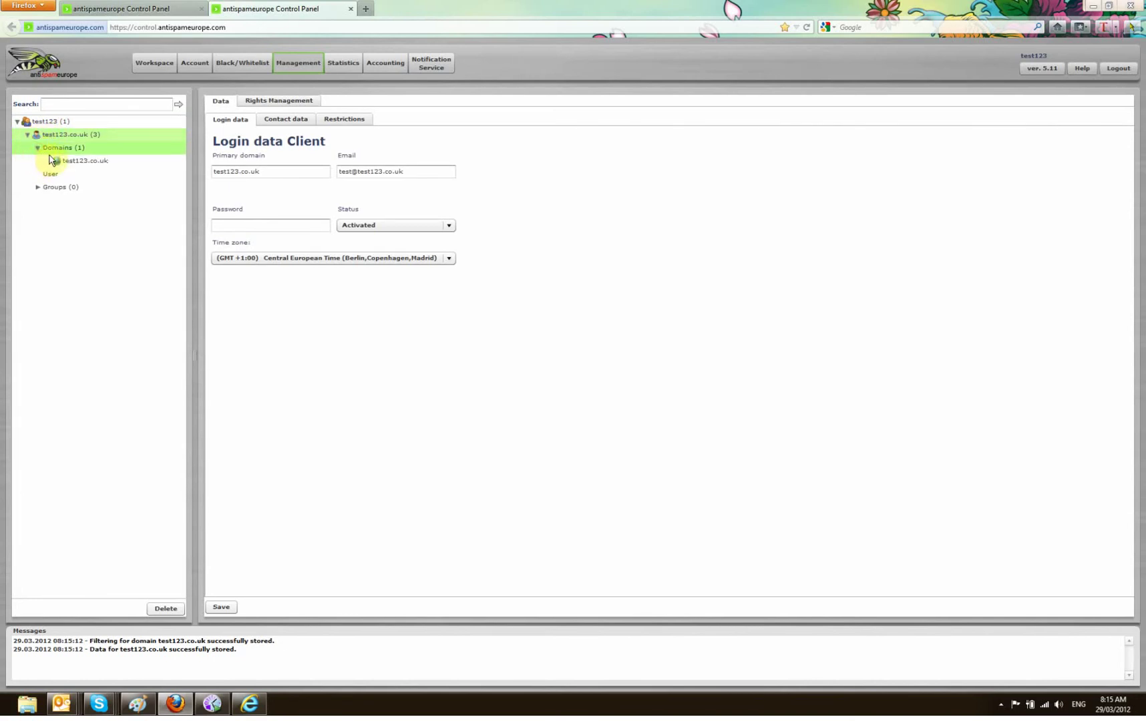
{"action": "left_click", "coordinate": [58, 162]}
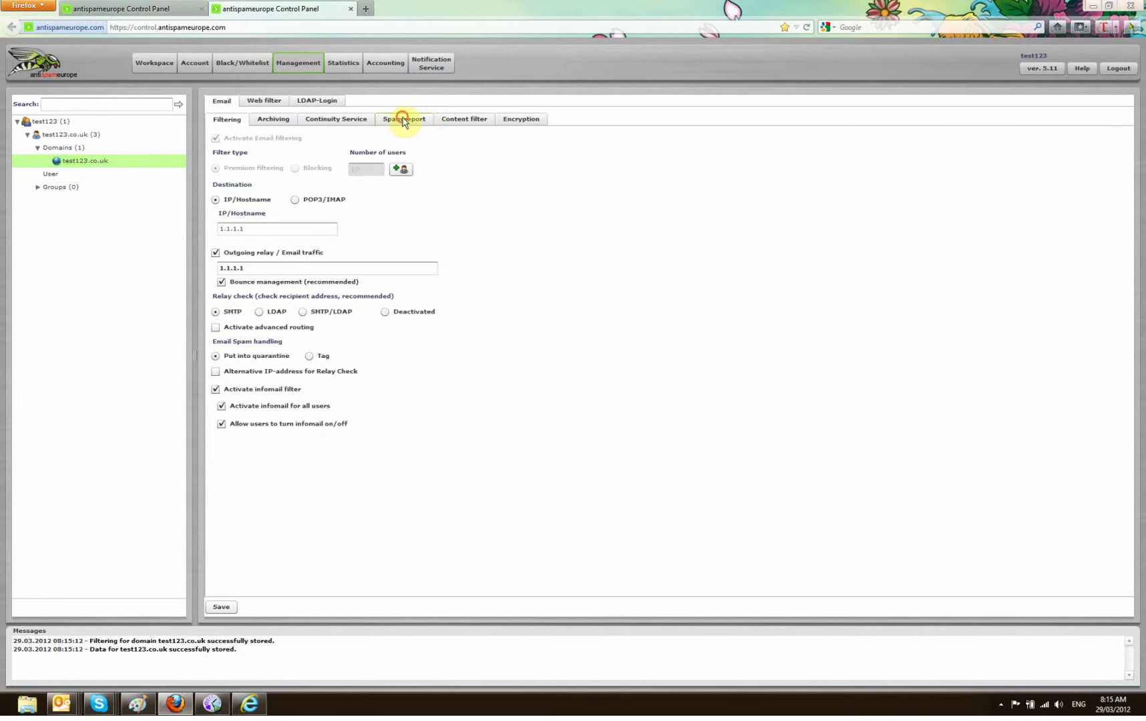
Enable the domain's spam report and allow user-defined delivery times
{"action": "left_click", "coordinate": [402, 119]}
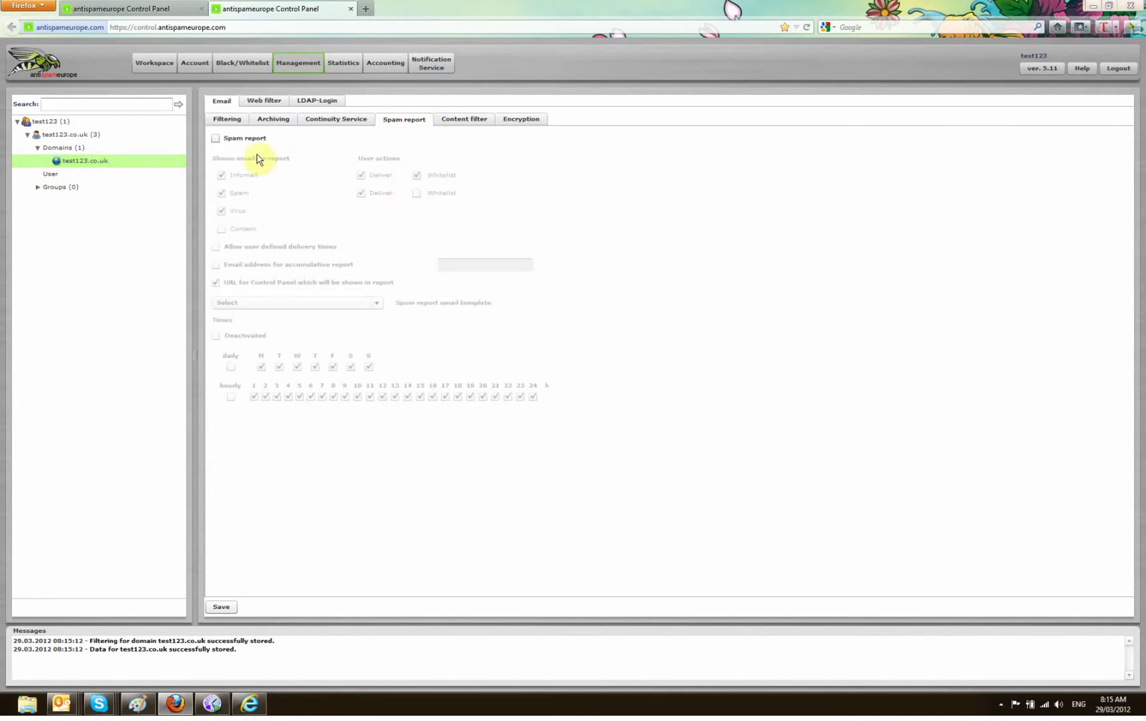
{"action": "left_click", "coordinate": [216, 139]}
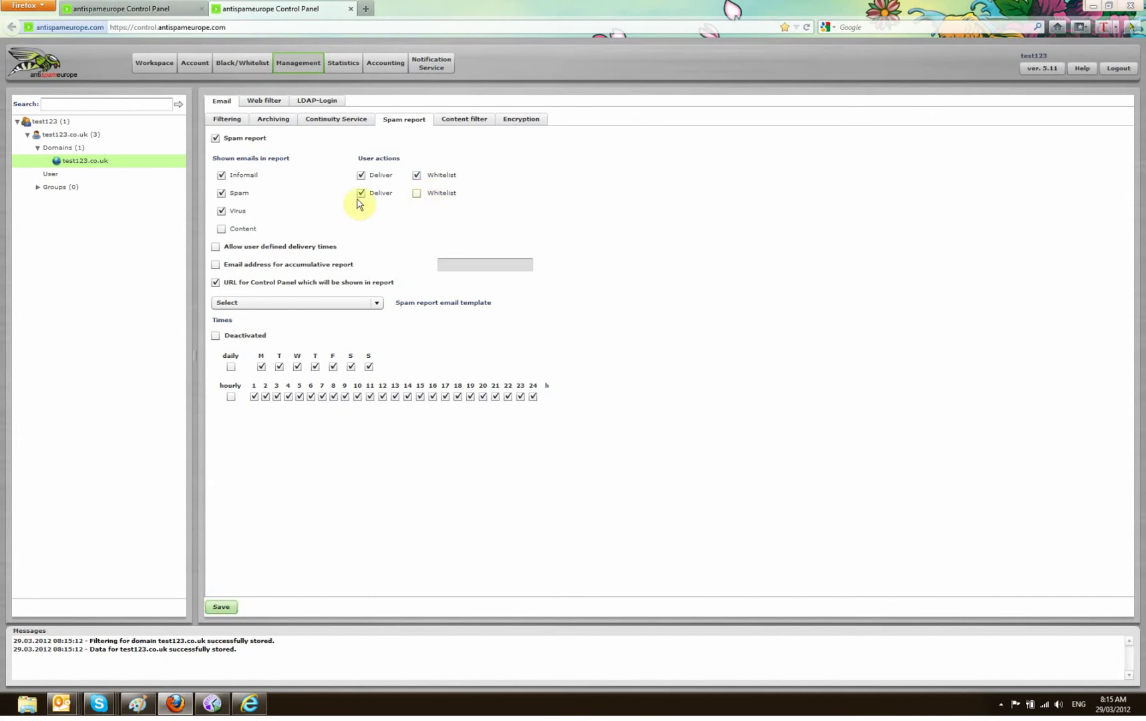
{"action": "left_click", "coordinate": [216, 247]}
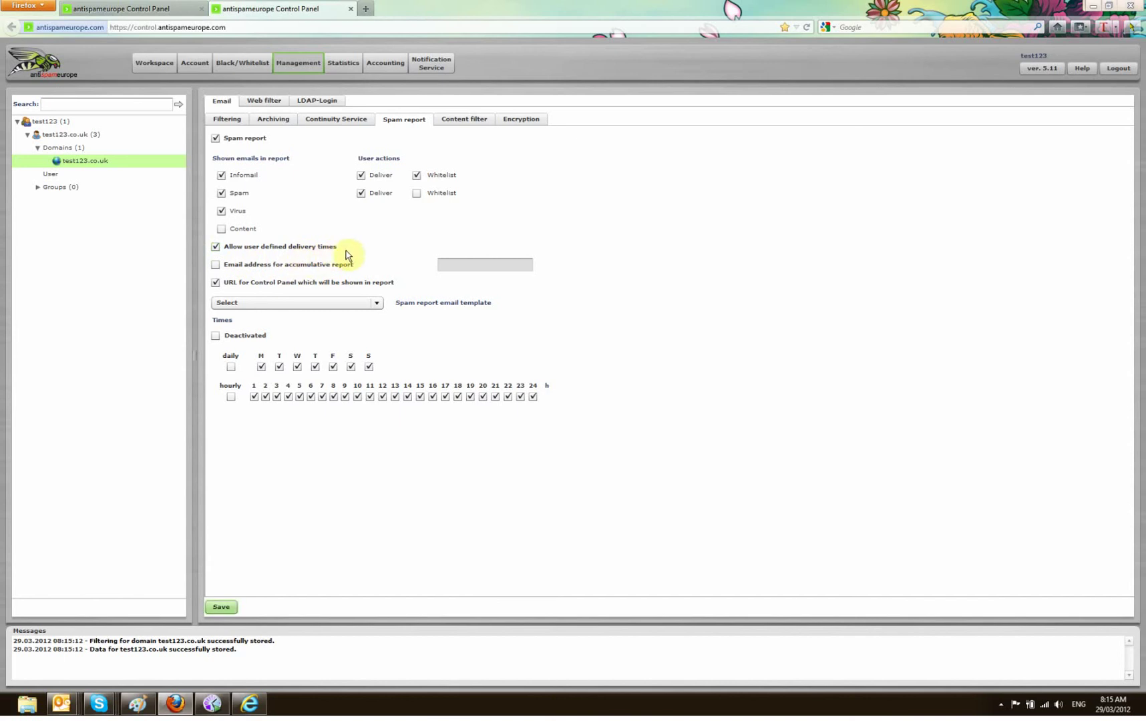
Limit the spam report schedule to Monday through Friday
{"action": "left_click", "coordinate": [230, 367]}
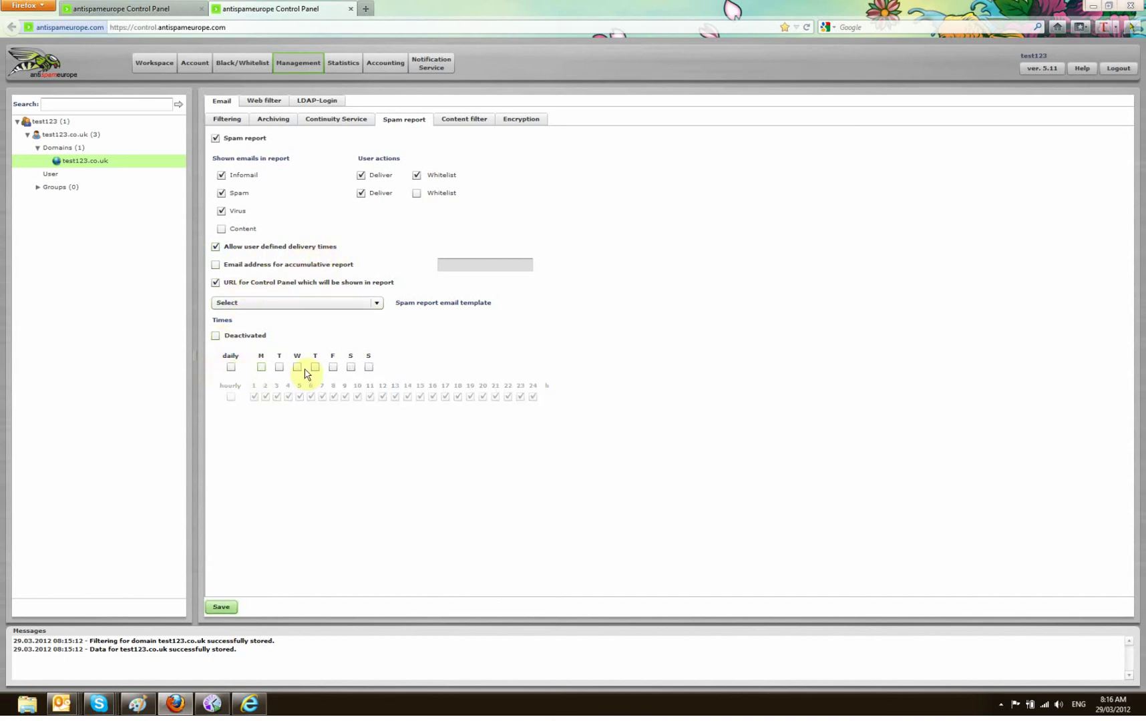
{"action": "left_click", "coordinate": [261, 367]}
{"action": "left_click", "coordinate": [279, 367]}
{"action": "left_click", "coordinate": [298, 367]}
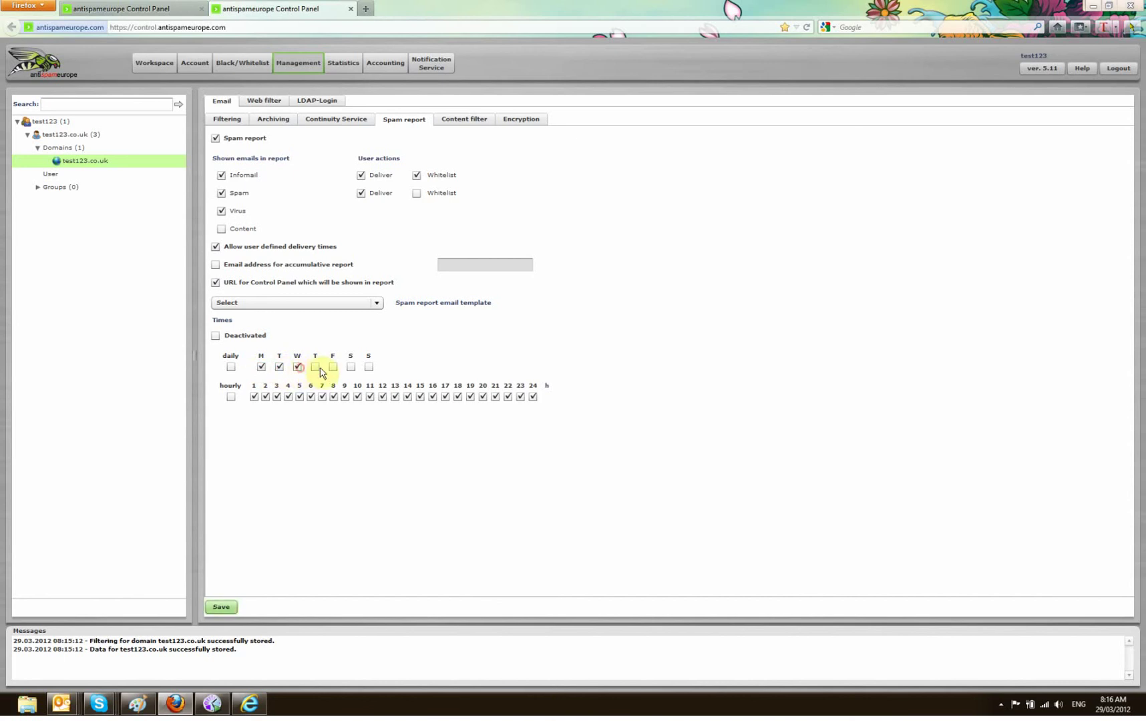
{"action": "left_click", "coordinate": [316, 367]}
{"action": "left_click", "coordinate": [332, 367]}
Send the report at hours 9, 13 and 17, and enable the accumulative report address
{"action": "left_click", "coordinate": [231, 397]}
{"action": "left_click", "coordinate": [346, 398]}
{"action": "left_click", "coordinate": [396, 398]}
{"action": "left_click", "coordinate": [445, 398]}
{"action": "left_click", "coordinate": [224, 268]}
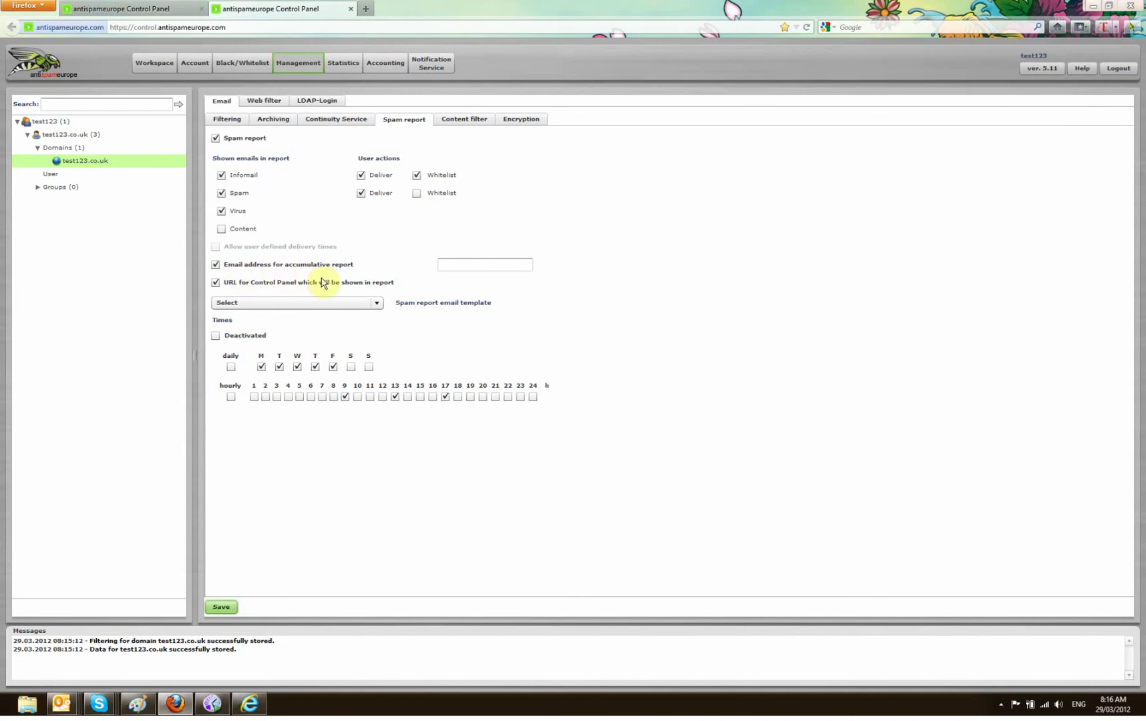
Enter the client's contact e-mail as accumulative address, choose antispameurope Spamreport EN, and save
{"action": "left_click", "coordinate": [458, 270]}
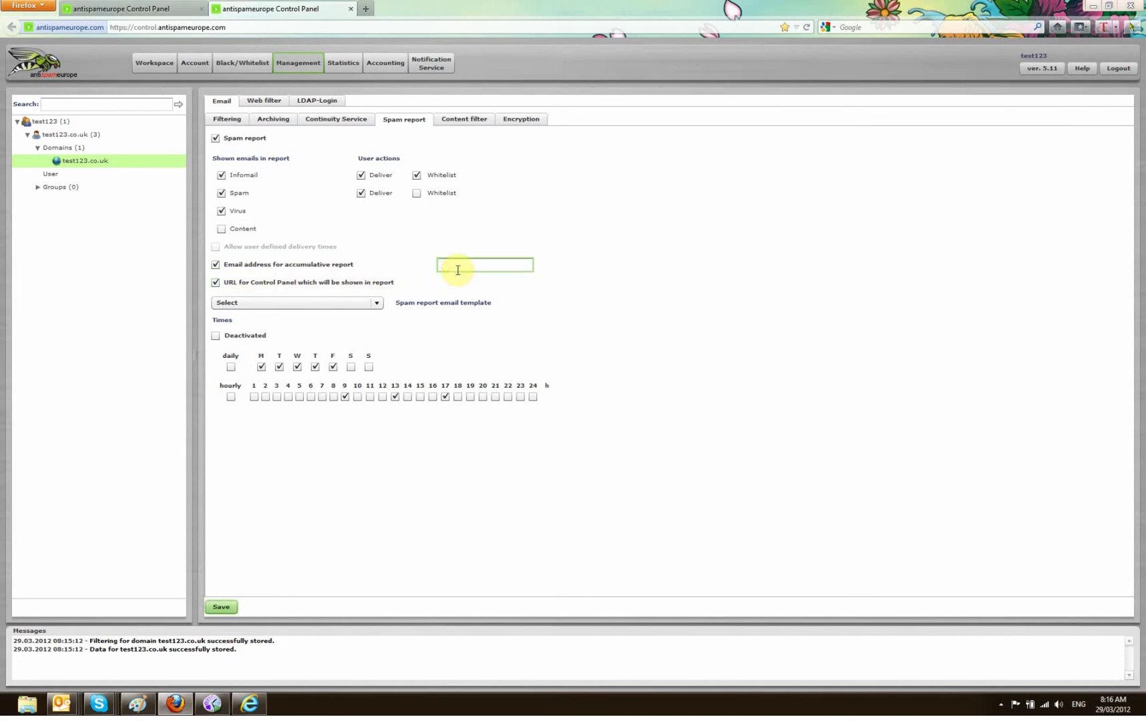
{"action": "type", "text": "test@test123.co.uk"}
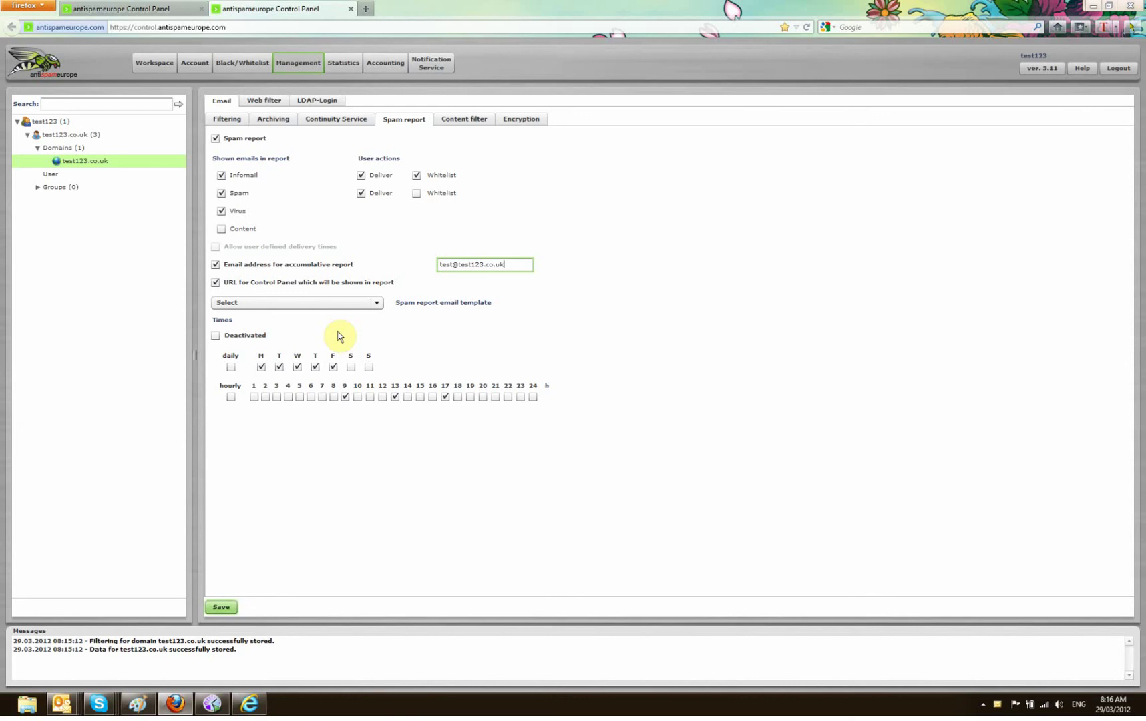
{"action": "left_click", "coordinate": [377, 304]}
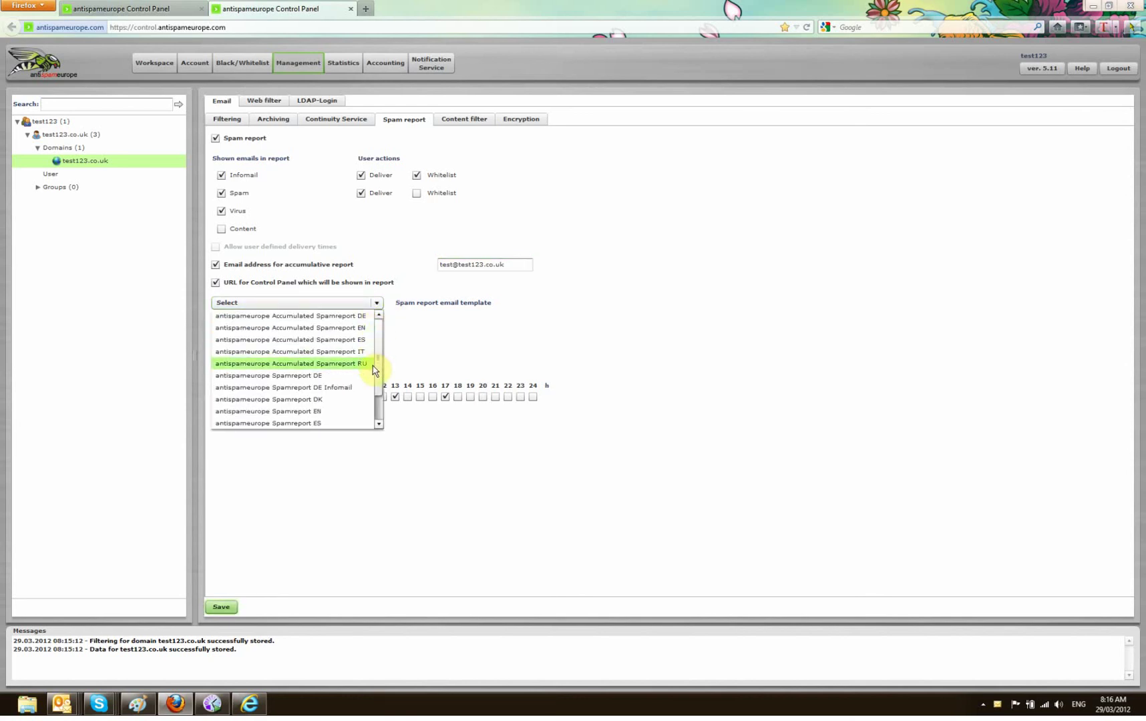
{"action": "left_click", "coordinate": [307, 411]}
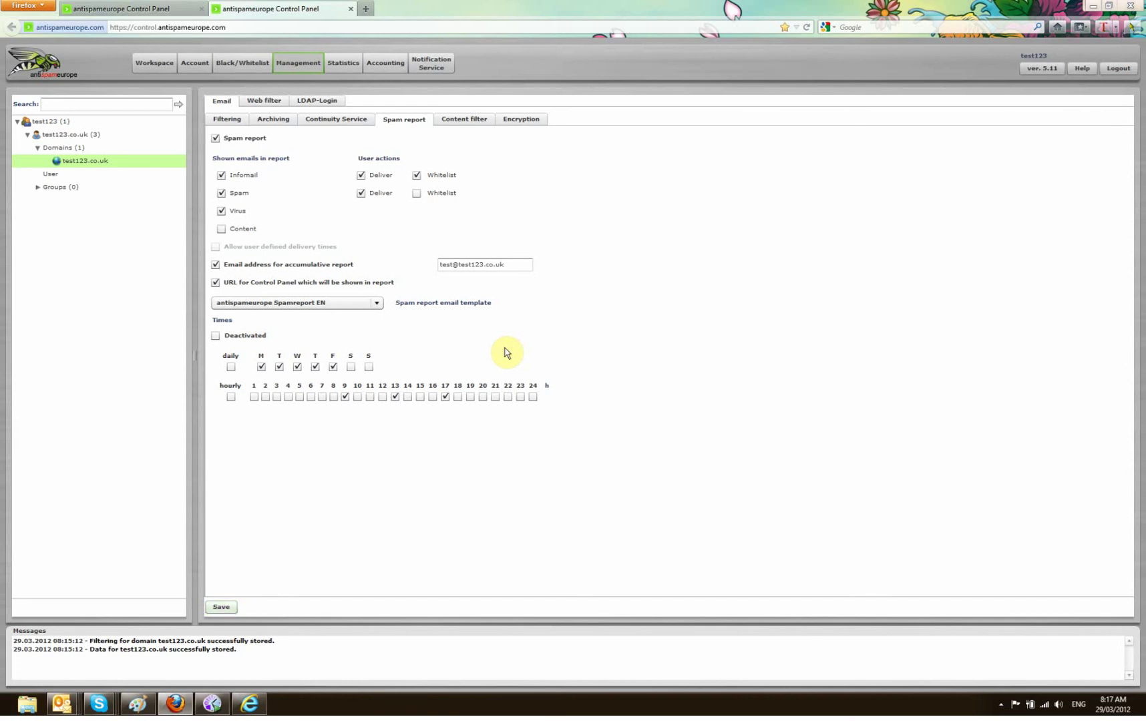
{"action": "left_click", "coordinate": [217, 608]}
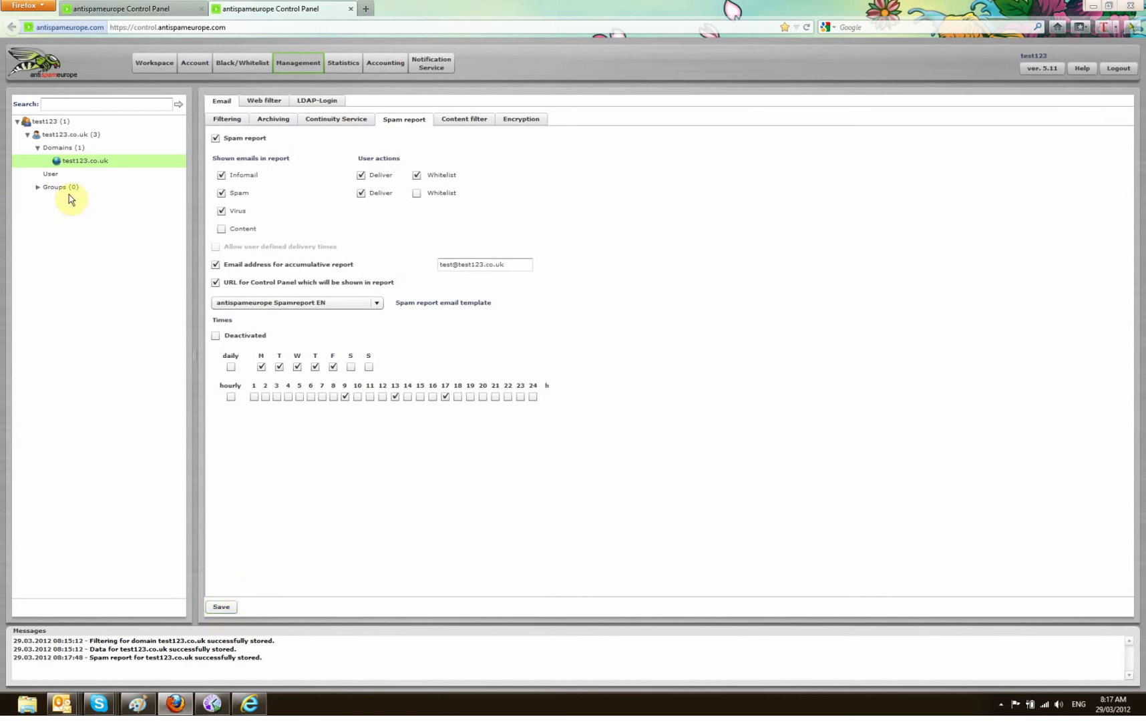
Collapse the test123 tree to show the reseller's login data (Activated, Western Europe Time)
{"action": "left_click", "coordinate": [17, 122]}
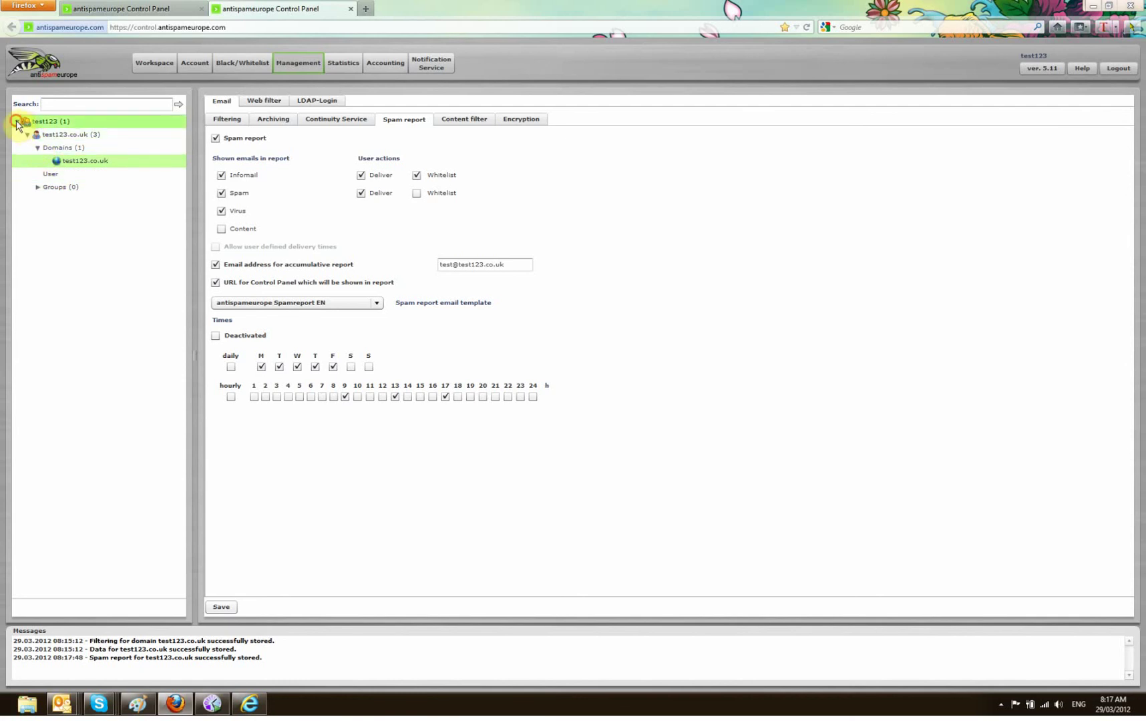
{"action": "left_click", "coordinate": [22, 123]}
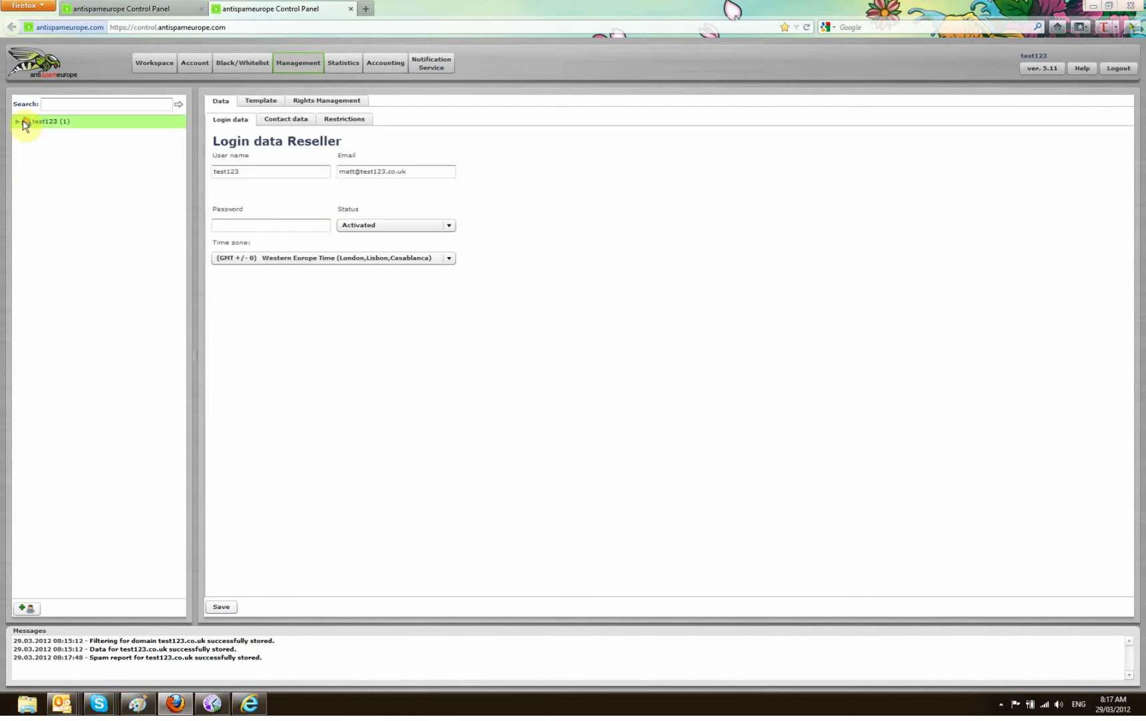